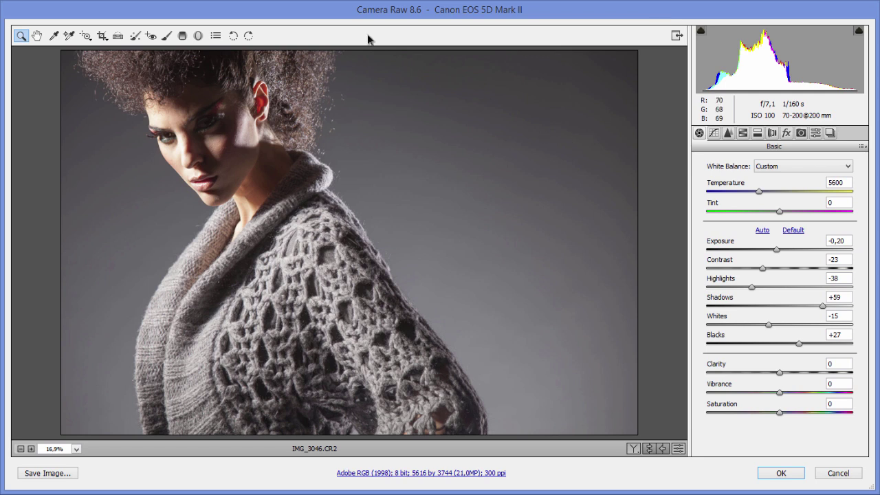
pyautogui.click(678, 448)
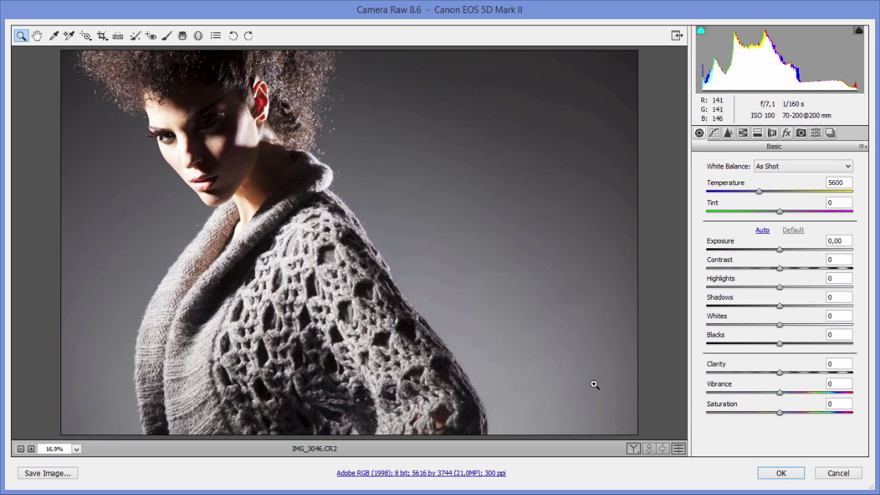
pyautogui.click(676, 448)
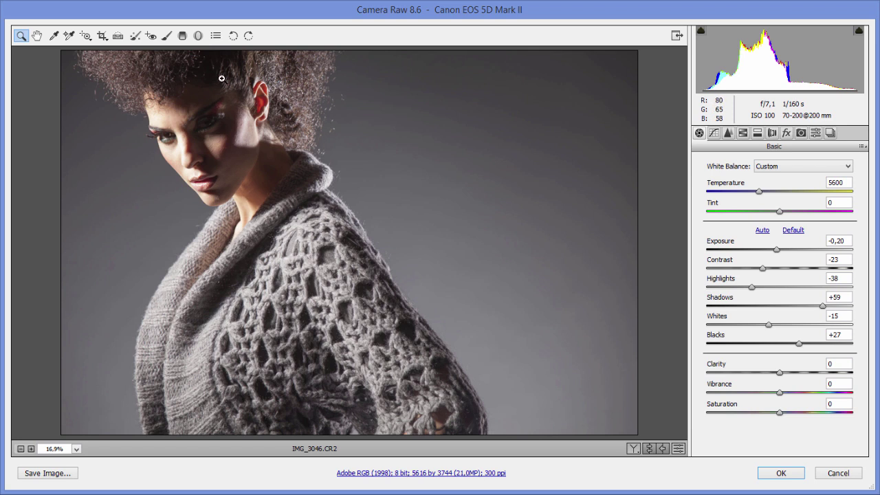
pyautogui.hotkey('ctrl', 'shift', 'u')
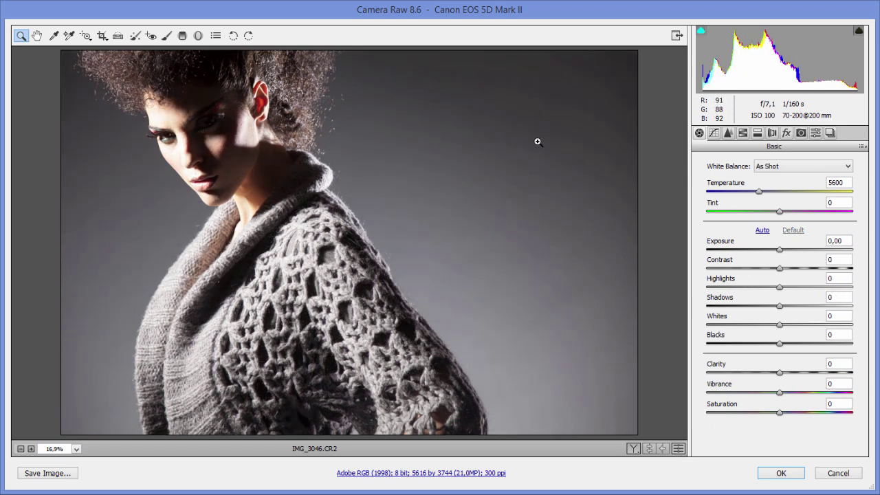
pyautogui.click(678, 448)
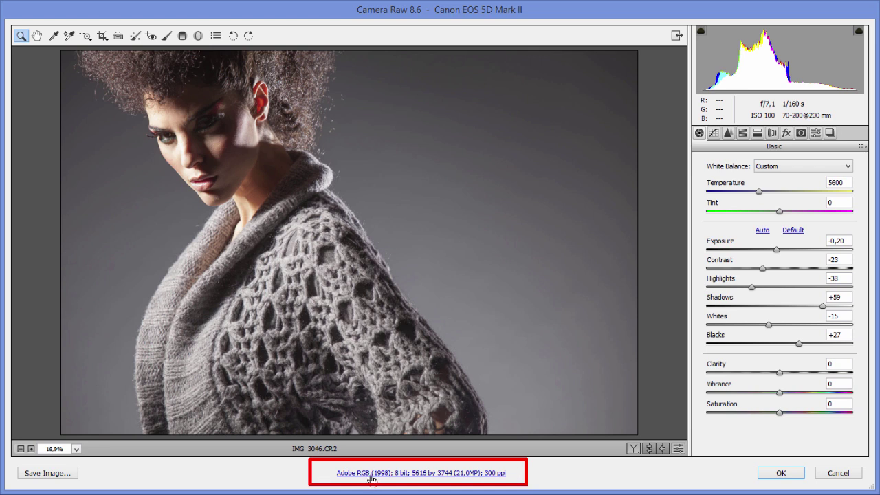
pyautogui.click(433, 474)
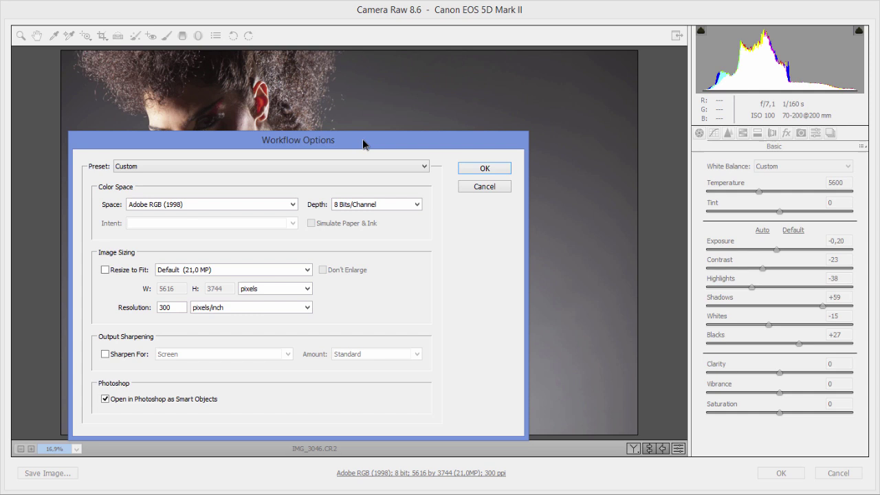
pyautogui.moveTo(362, 139); pyautogui.dragTo(426, 106)
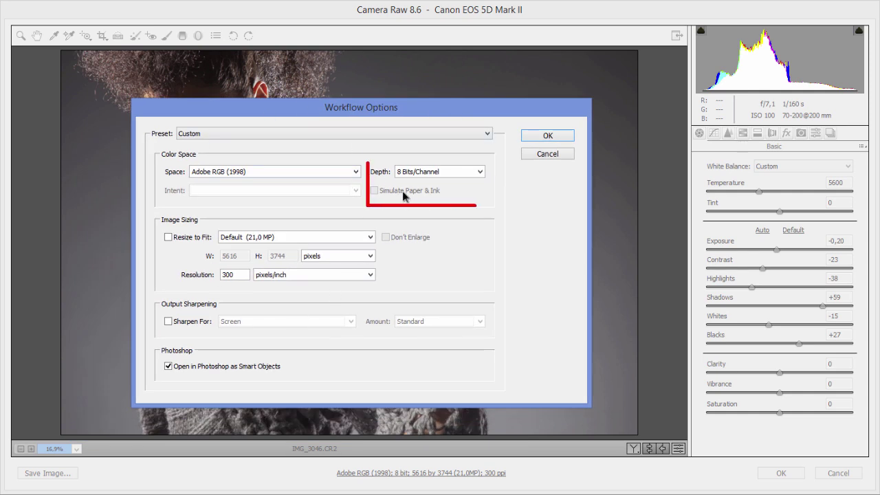
pyautogui.click(471, 179)
pyautogui.click(465, 182)
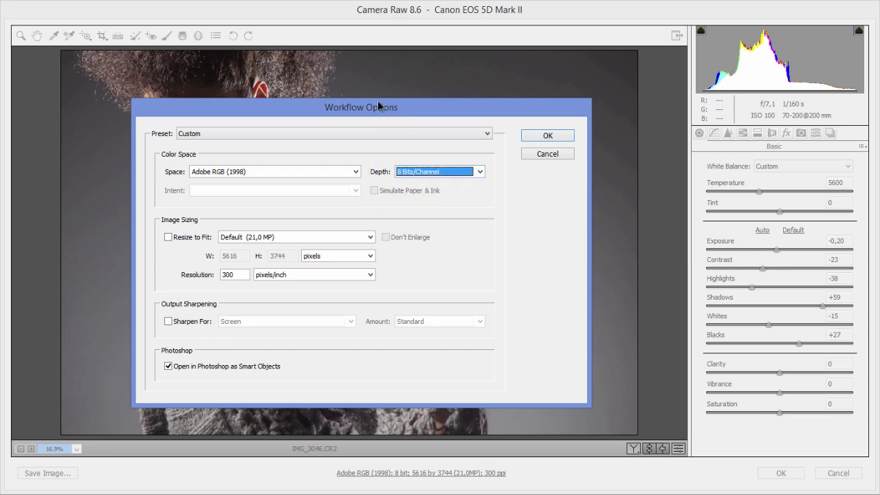
pyautogui.moveTo(312, 110); pyautogui.dragTo(494, 112)
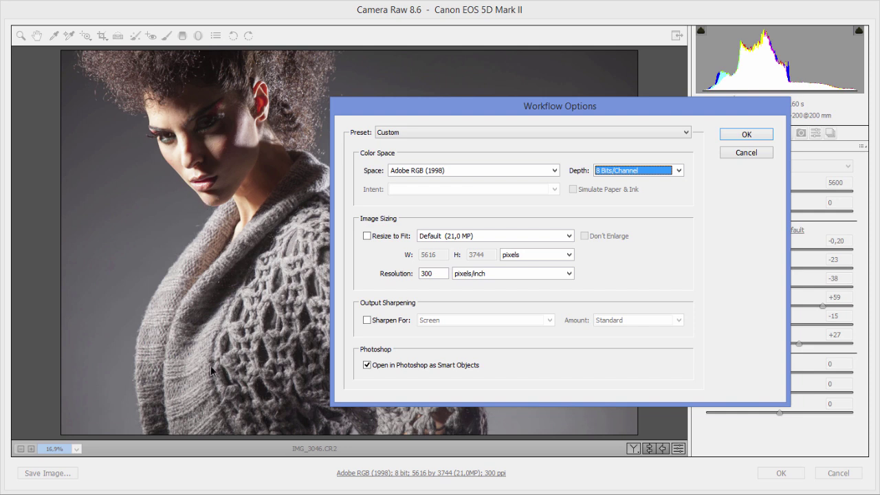
pyautogui.moveTo(571, 114); pyautogui.dragTo(358, 117)
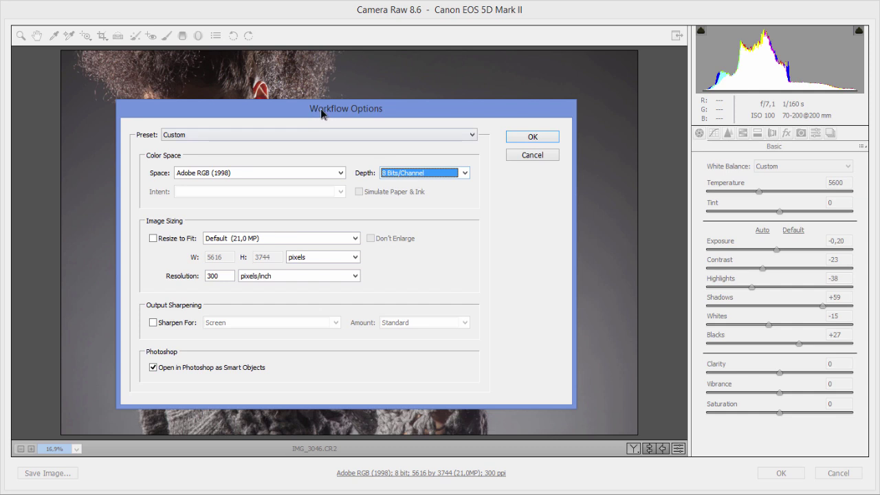
pyautogui.moveTo(320, 110); pyautogui.dragTo(474, 110)
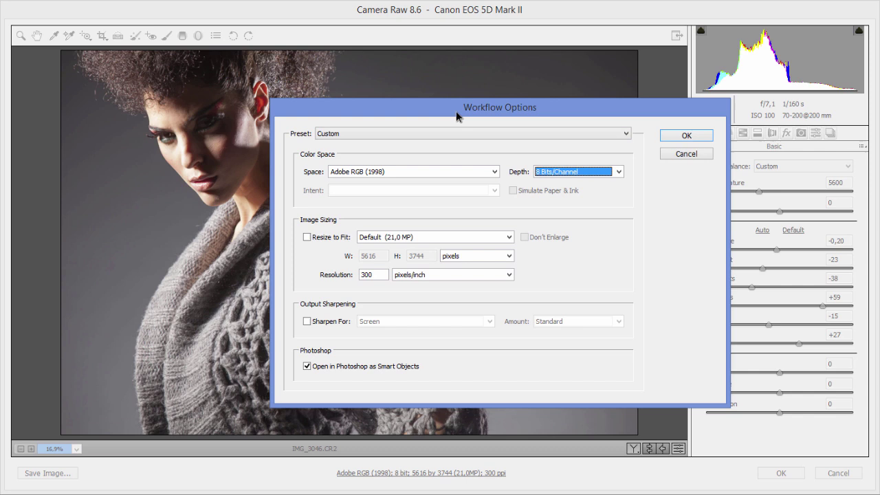
pyautogui.moveTo(456, 110); pyautogui.dragTo(305, 116)
pyautogui.click(467, 175)
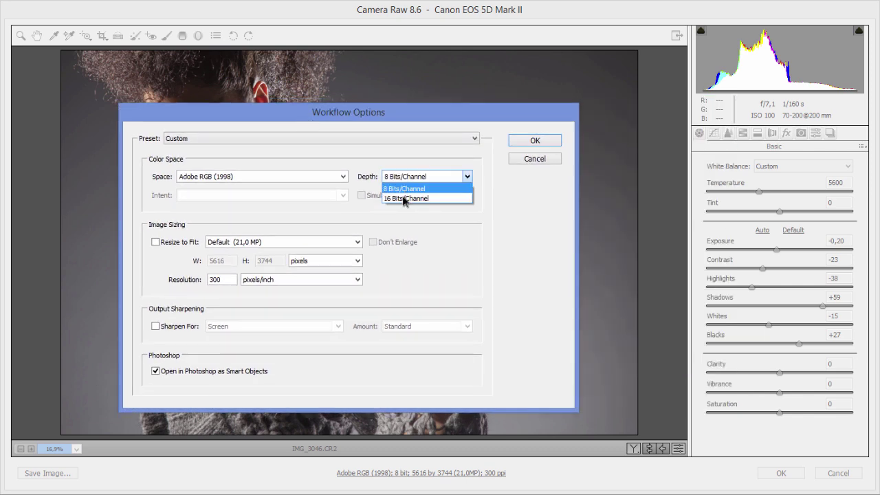
pyautogui.click(530, 159)
pyautogui.click(530, 159)
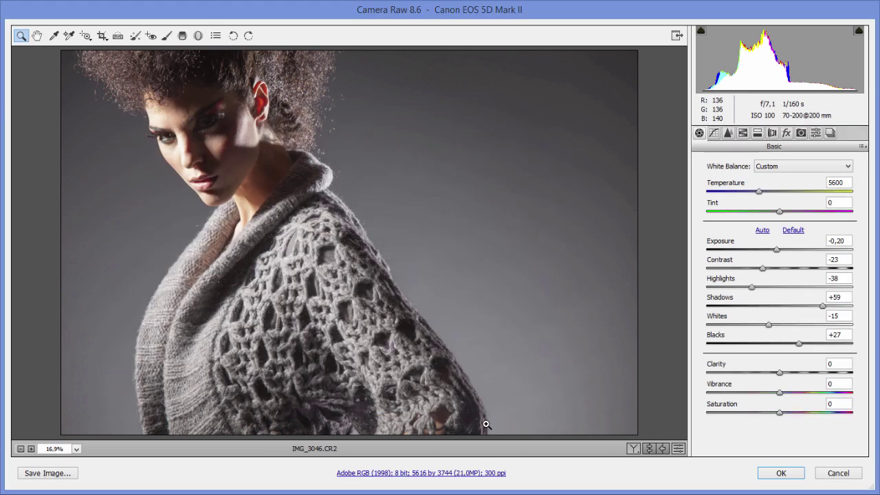
# Step: Accept the Camera Raw settings, compare the image with and without Layer 1 leaving it visible, and select Selective Color 1
pyautogui.click(781, 473)
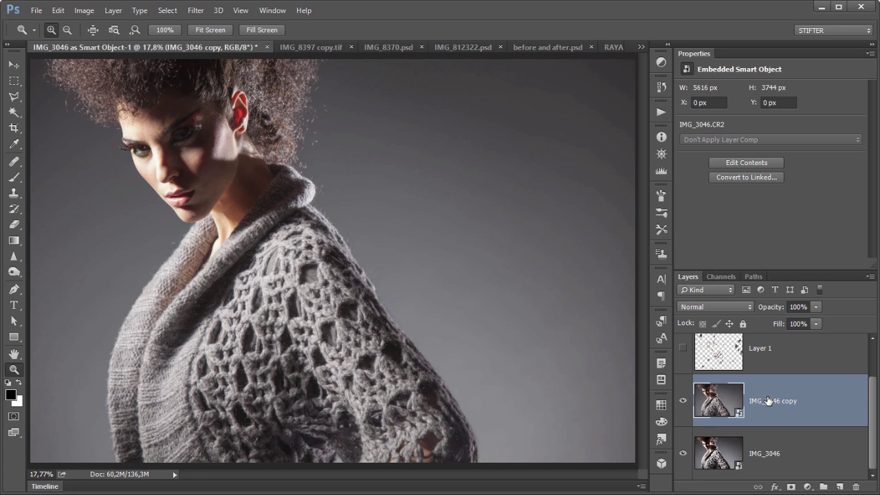
pyautogui.scroll(2, 791, 397)
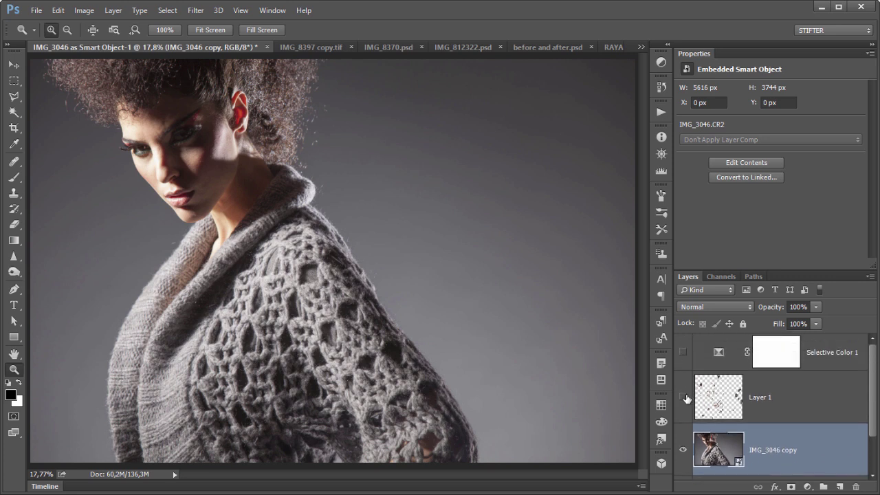
pyautogui.click(684, 397)
pyautogui.click(684, 397)
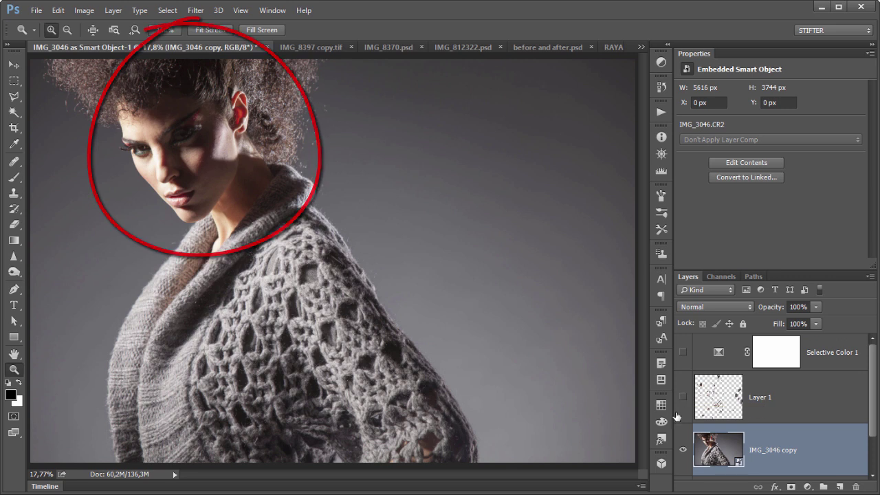
pyautogui.click(683, 397)
pyautogui.click(684, 397)
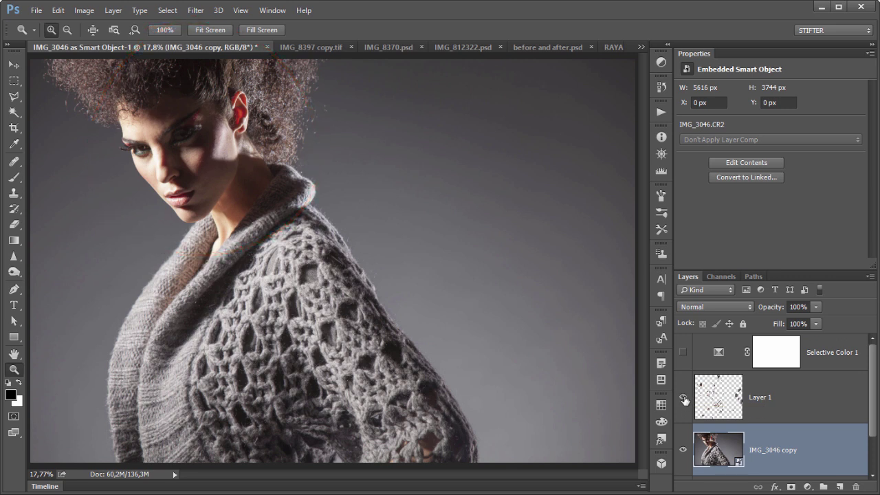
pyautogui.click(684, 397)
pyautogui.click(684, 397)
pyautogui.click(684, 397)
pyautogui.click(683, 397)
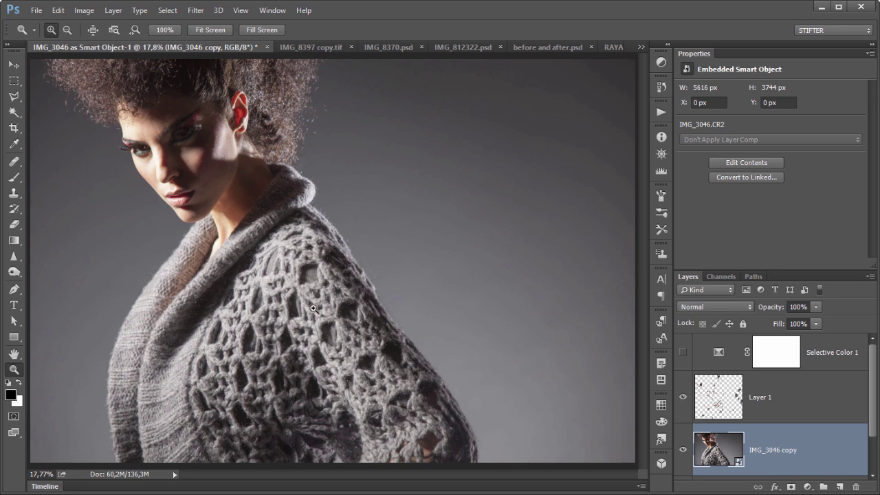
pyautogui.click(702, 350)
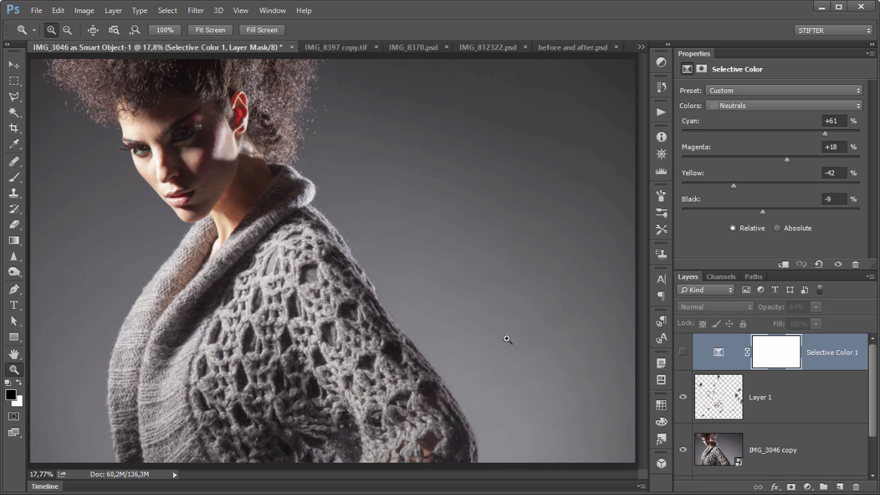
pyautogui.click(682, 351)
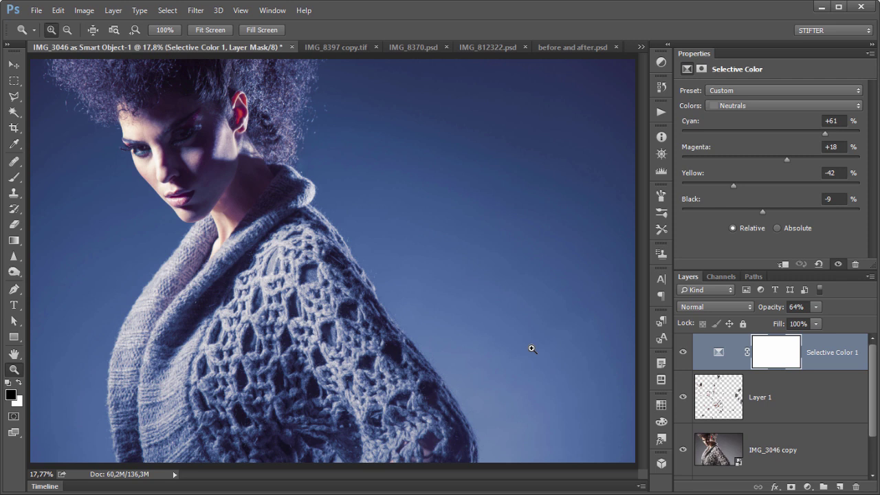
pyautogui.click(682, 352)
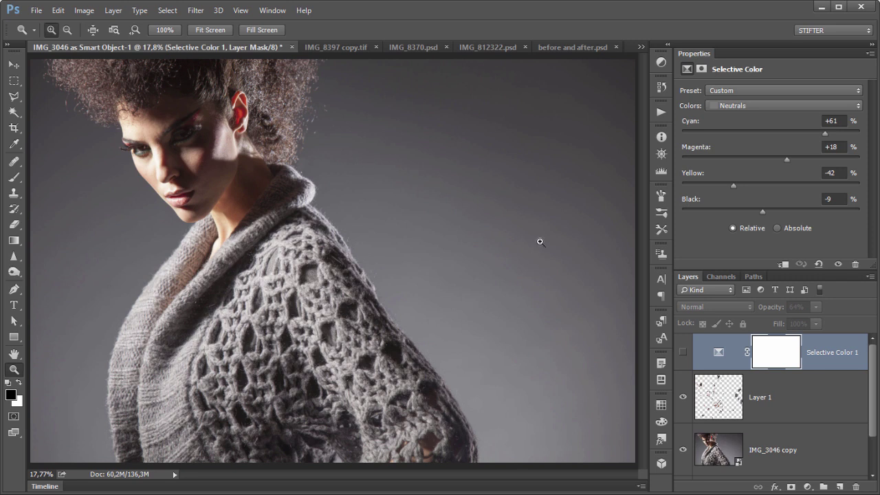
pyautogui.click(682, 353)
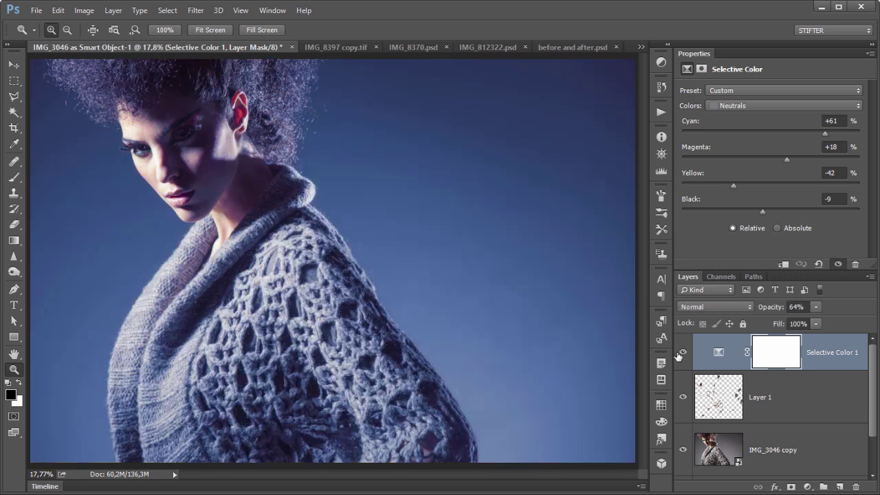
pyautogui.click(507, 327)
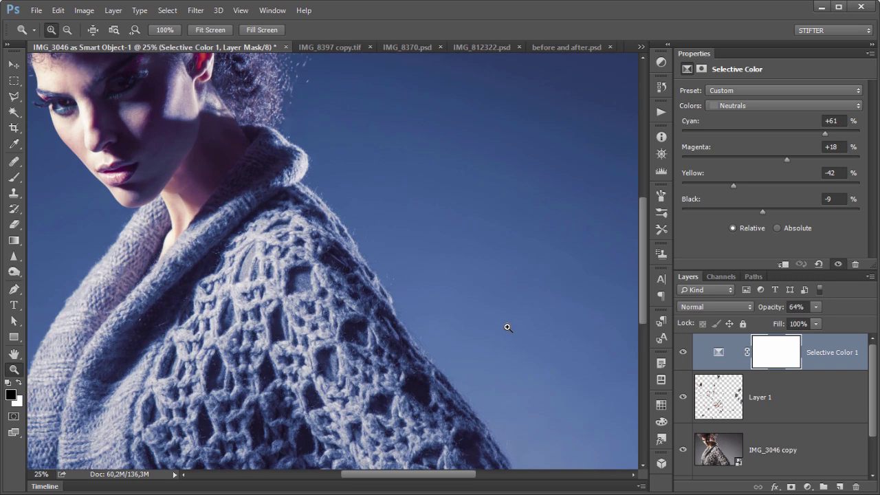
pyautogui.click(507, 327)
pyautogui.moveTo(485, 227); pyautogui.dragTo(314, 376)
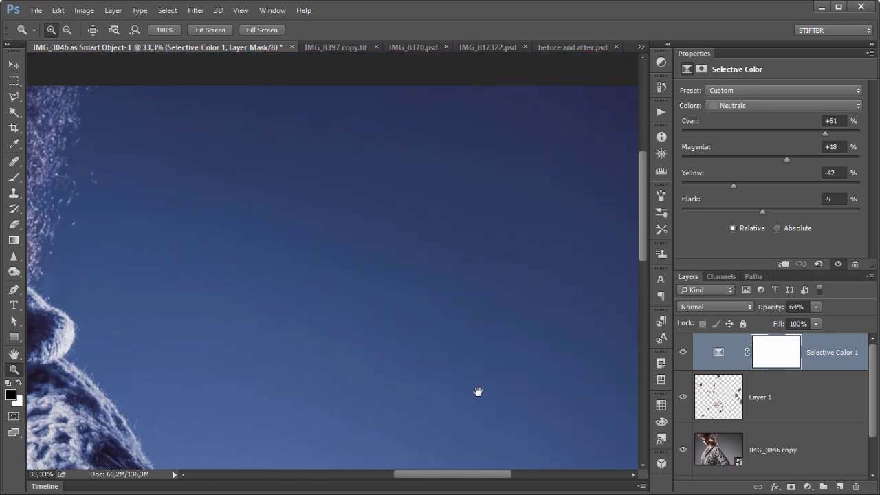
pyautogui.click(682, 351)
pyautogui.click(682, 351)
pyautogui.hotkey('ctrl', '0')
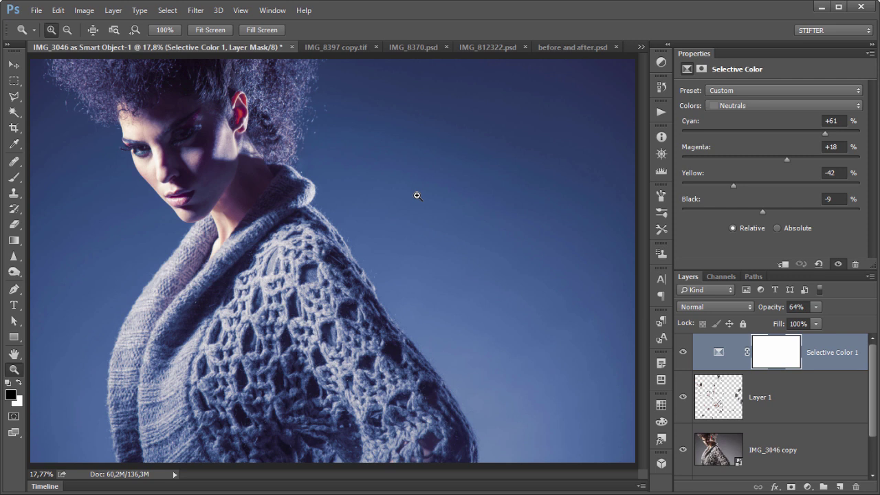
pyautogui.click(335, 51)
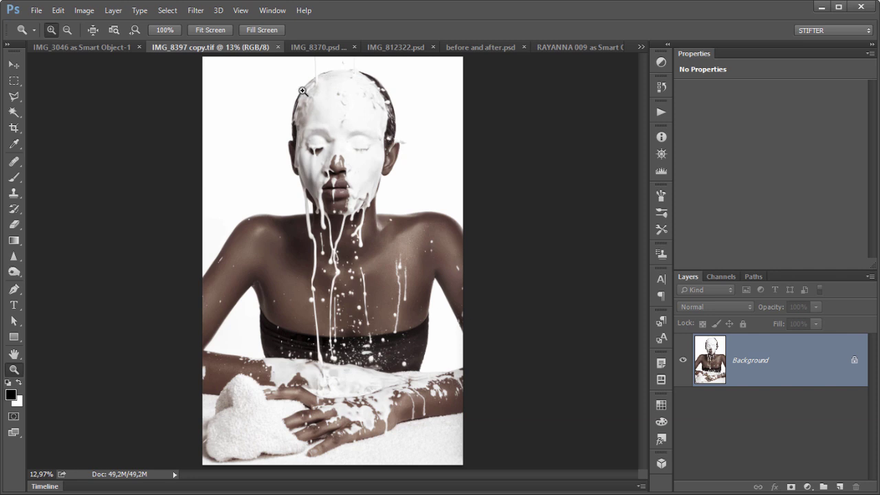
# Step: Zoom into the face of IMG_8397 copy.tif, then fit the whole image on screen
pyautogui.scroll(1, 324, 144)
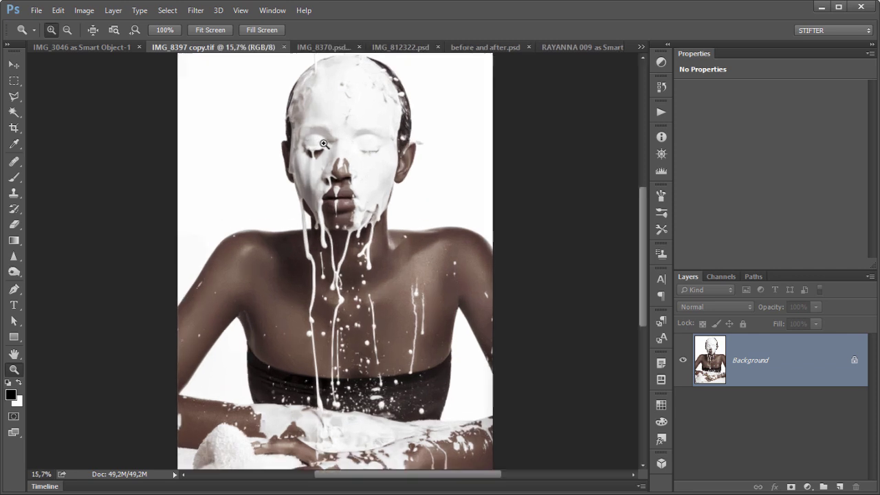
pyautogui.scroll(1, 324, 144)
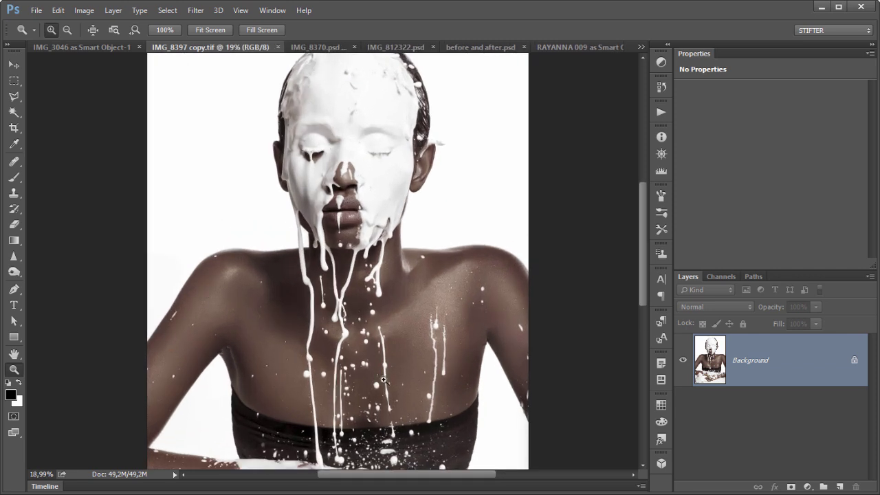
pyautogui.doubleClick(14, 355)
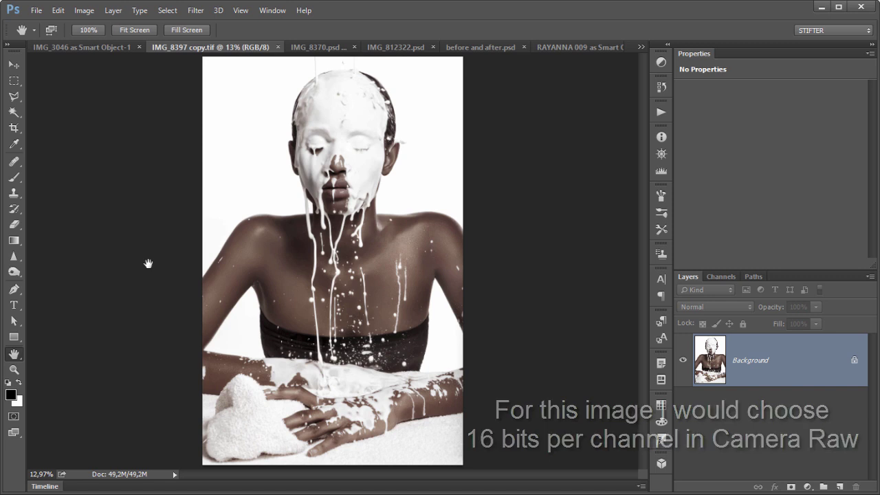
# Step: Bring the blue-lit figure document IMG_8370.psd to the front
pyautogui.click(334, 51)
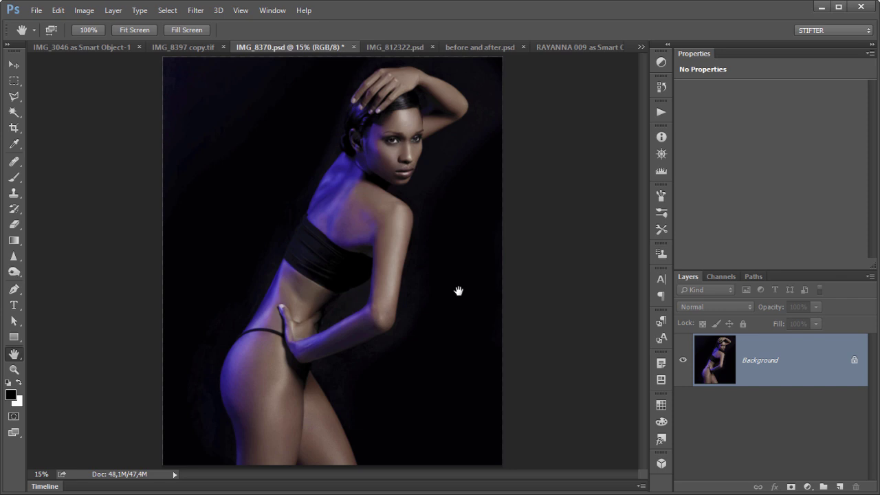
# Step: In IMG_812322.psd, compare RETOUCHED alone against the Group 3 and Layer 35 edits, leaving the edits visible
pyautogui.click(402, 48)
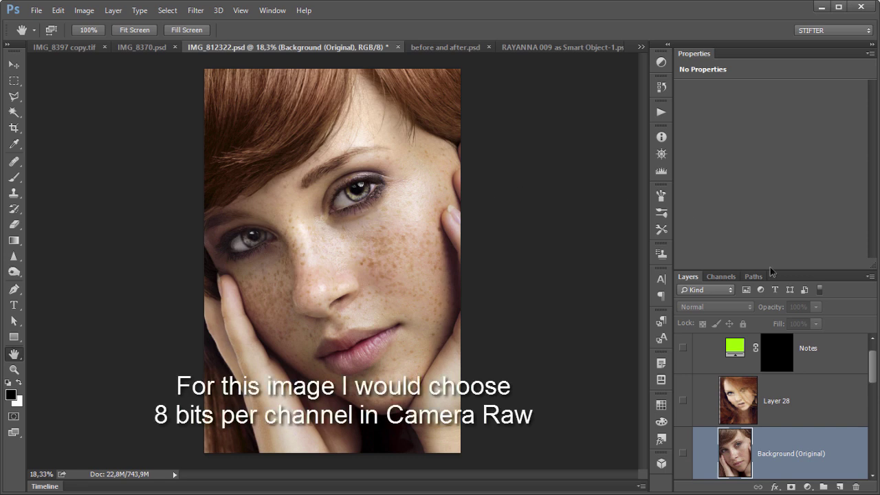
pyautogui.scroll(-5, 873, 367)
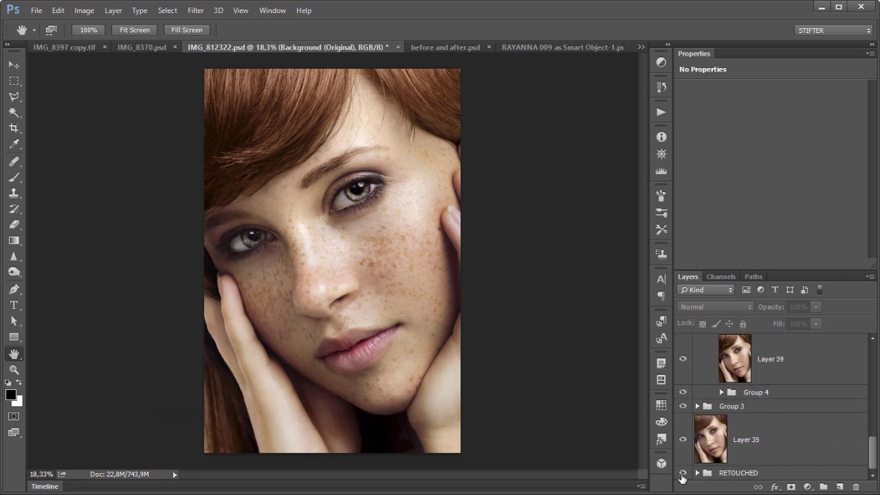
pyautogui.keyDown('alt'); pyautogui.click(682, 474); pyautogui.keyUp('alt')
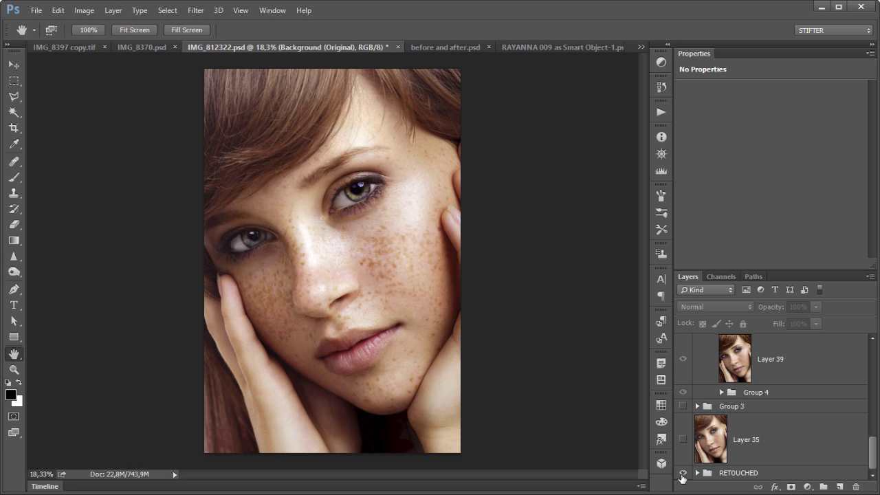
pyautogui.keyDown('alt'); pyautogui.click(681, 475); pyautogui.keyUp('alt')
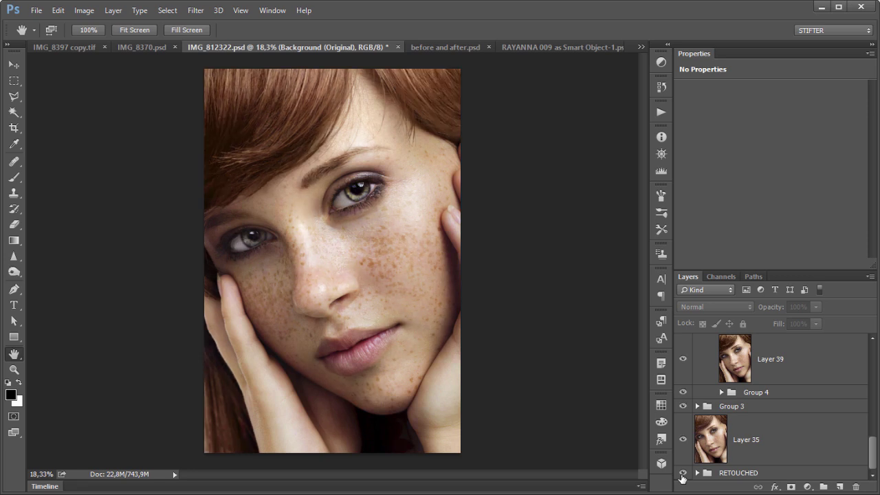
pyautogui.keyDown('alt'); pyautogui.click(682, 474); pyautogui.keyUp('alt')
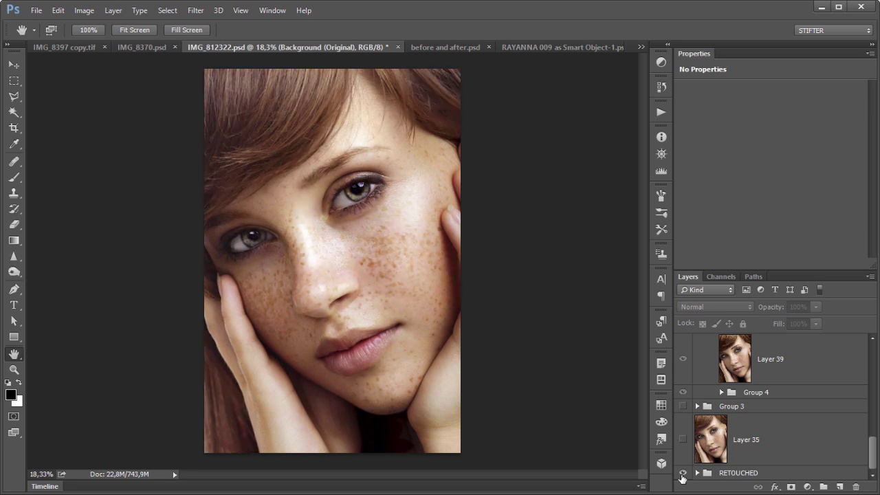
pyautogui.keyDown('alt'); pyautogui.click(683, 474); pyautogui.keyUp('alt')
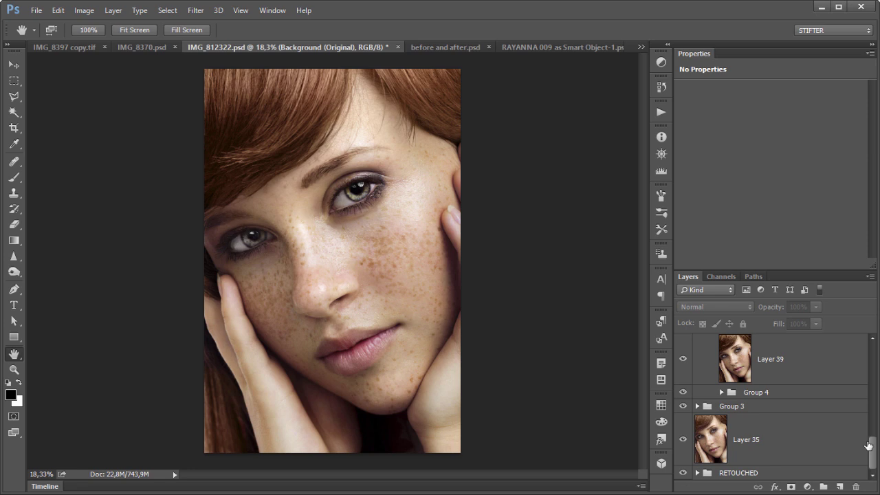
pyautogui.moveTo(876, 450); pyautogui.dragTo(877, 353)
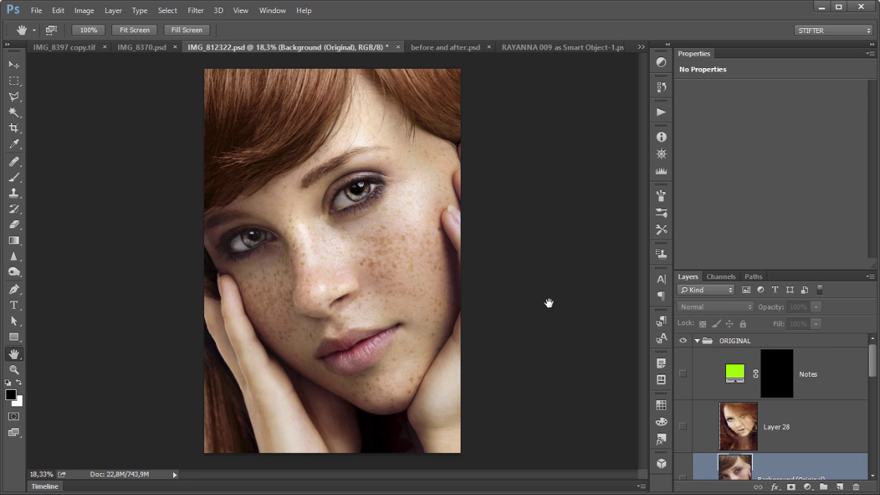
# Step: Switch to before and after.psd, show Layer 1's warmer version and make it the active layer
pyautogui.click(444, 48)
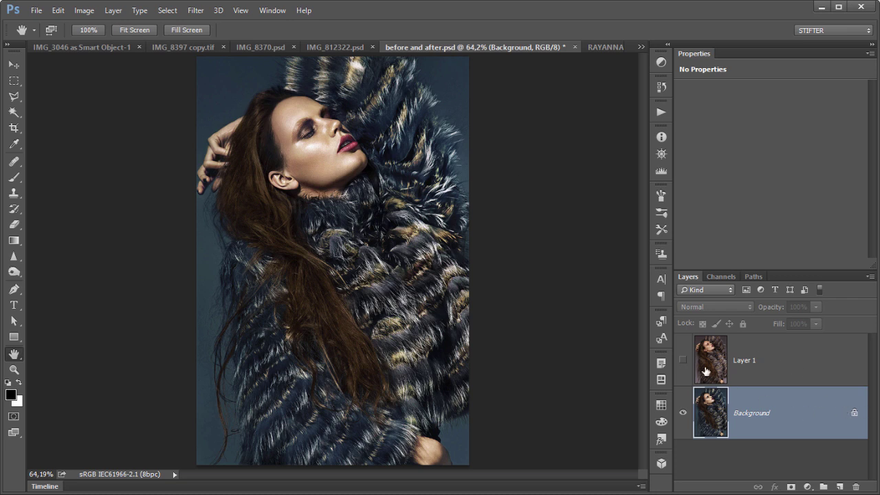
pyautogui.click(684, 360)
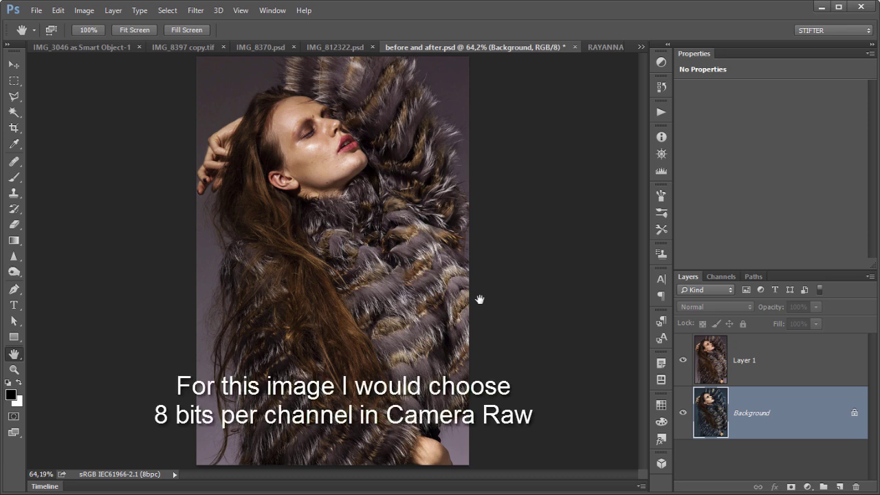
pyautogui.click(732, 351)
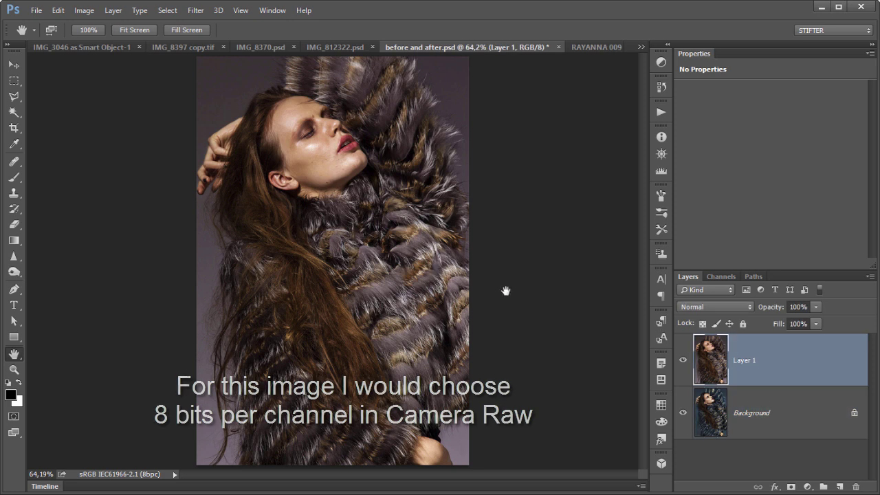
# Step: View the face and fur at 100%, hide Layer 1 to reveal the bluish Background, then fit on screen
pyautogui.click(15, 371)
pyautogui.doubleClick(15, 371)
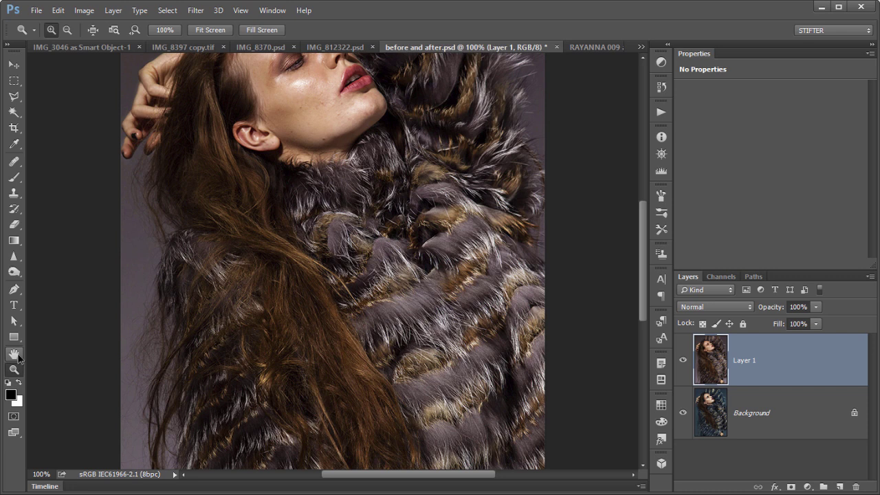
pyautogui.click(14, 353)
pyautogui.moveTo(291, 222); pyautogui.dragTo(252, 342)
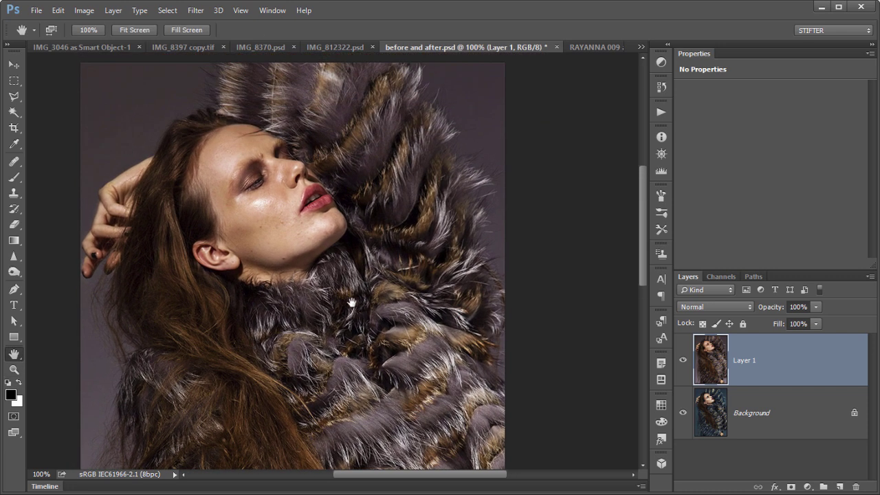
pyautogui.moveTo(348, 347); pyautogui.dragTo(357, 344)
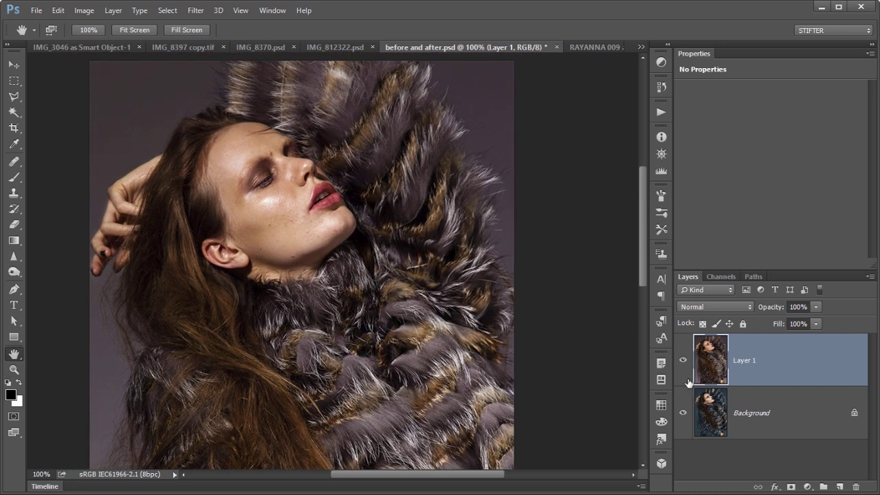
pyautogui.click(682, 359)
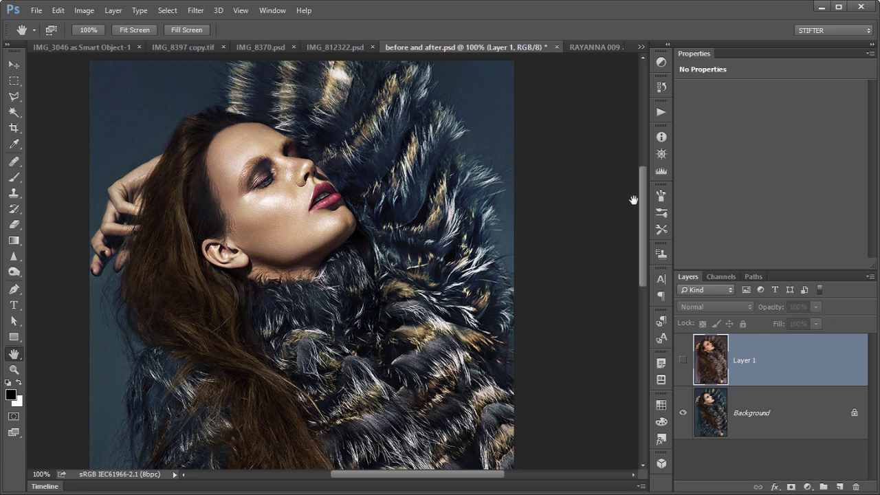
pyautogui.moveTo(643, 220)
pyautogui.mouseDown()
pyautogui.moveTo(643, 302)
pyautogui.moveTo(644, 212)
pyautogui.mouseUp()
pyautogui.doubleClick(14, 355)
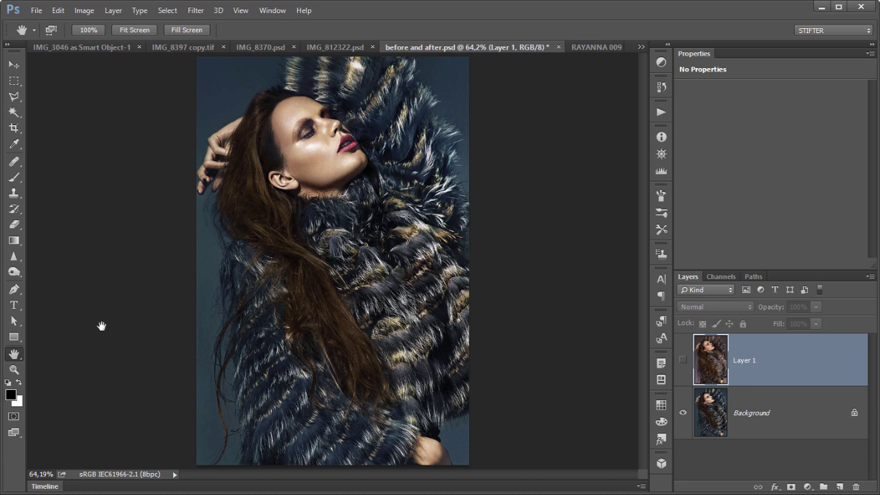
pyautogui.click(592, 47)
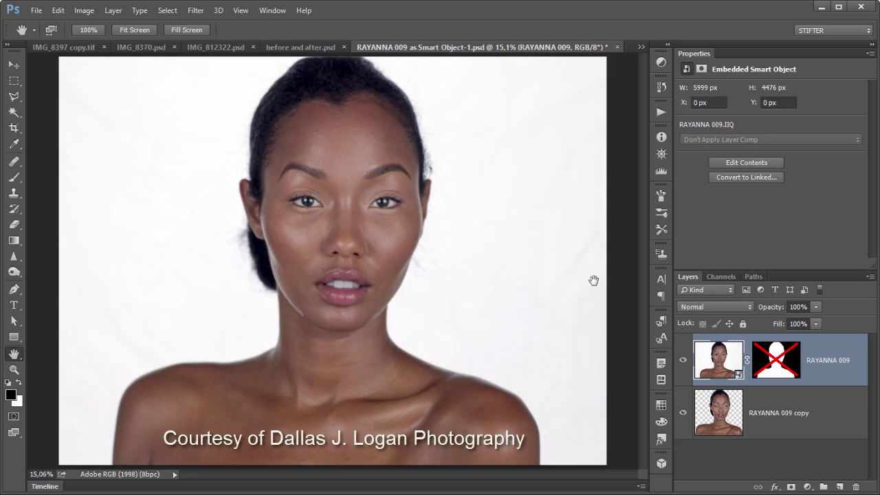
pyautogui.doubleClick(714, 360)
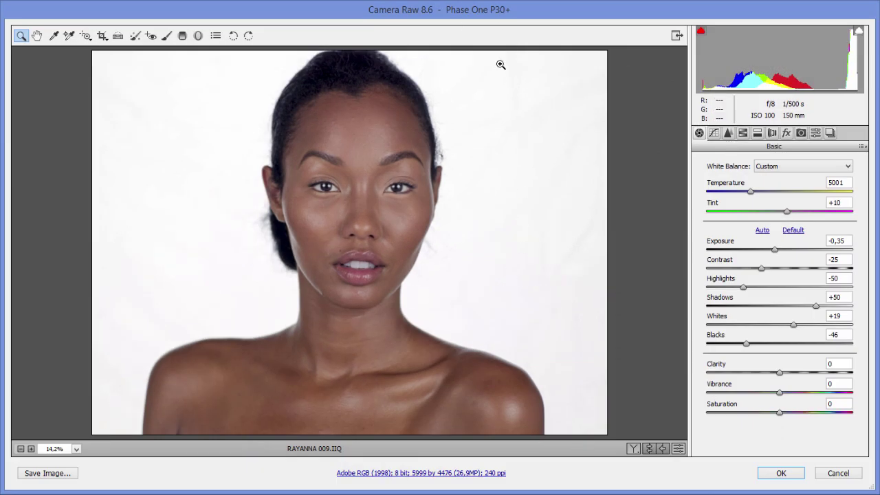
pyautogui.click(678, 448)
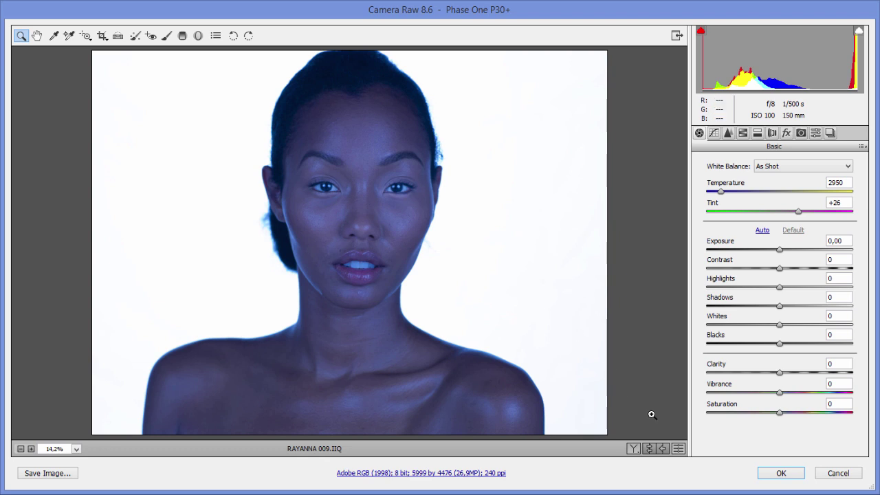
pyautogui.click(677, 448)
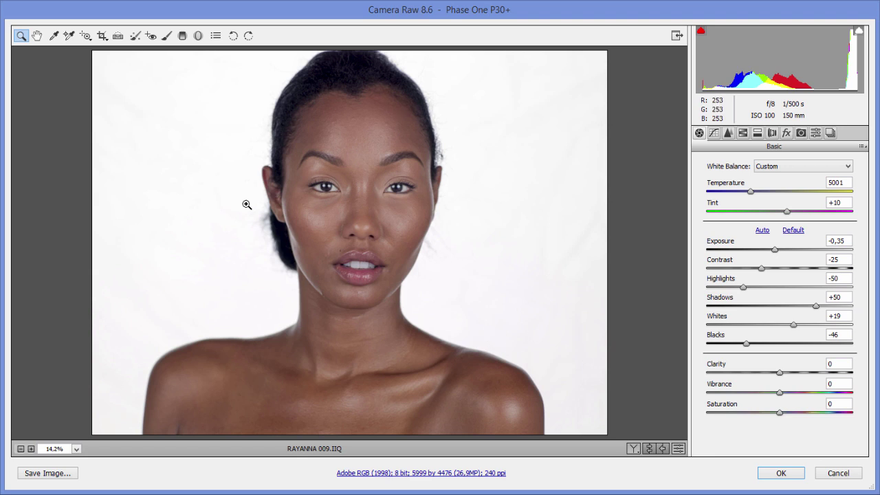
pyautogui.click(825, 474)
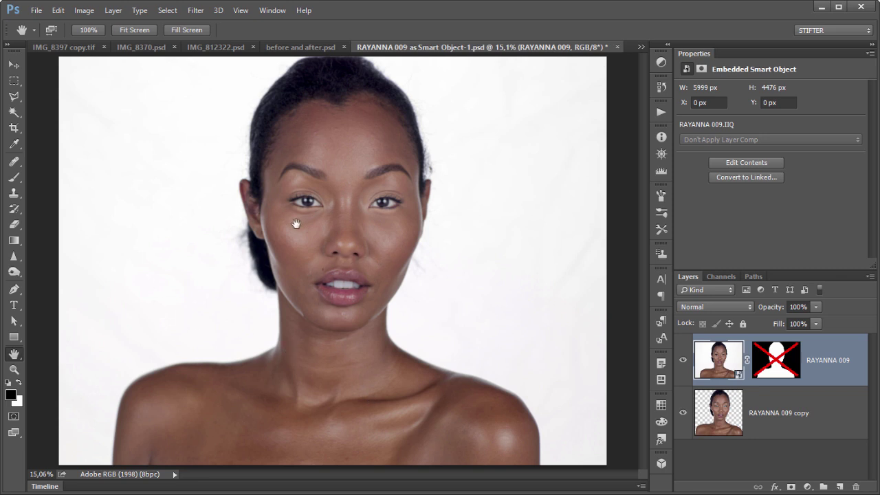
# Step: Zoom into the RAYANNA 009 model's face with a Zoom marquee, then fit the portrait back in the window
pyautogui.click(14, 369)
pyautogui.moveTo(260, 127); pyautogui.dragTo(398, 301)
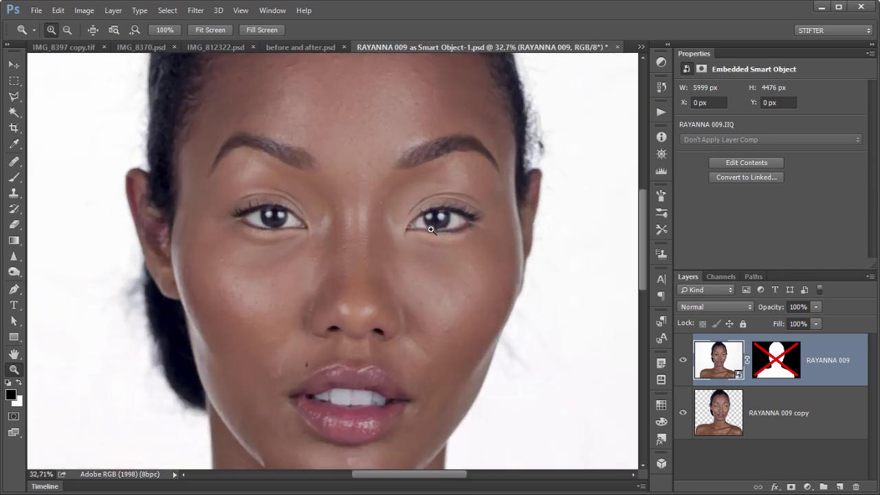
pyautogui.doubleClick(14, 353)
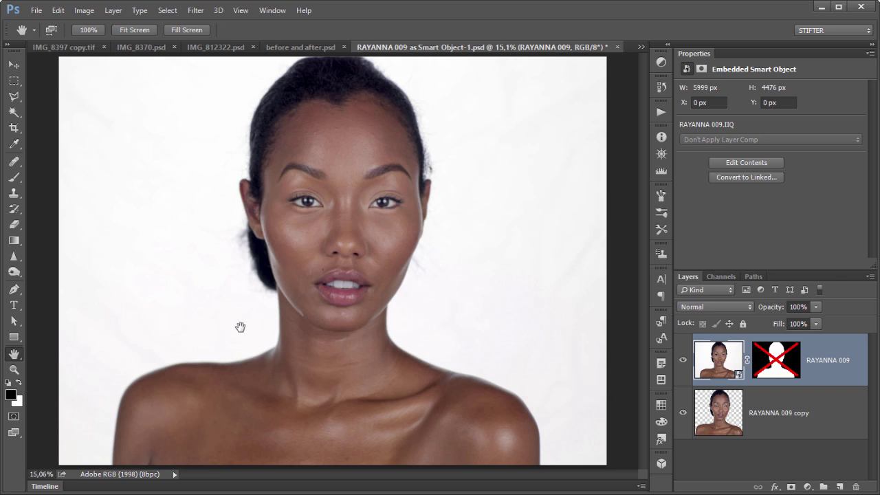
# Step: Check the 8-bit document info readout, then list all open documents
pyautogui.click(661, 136)
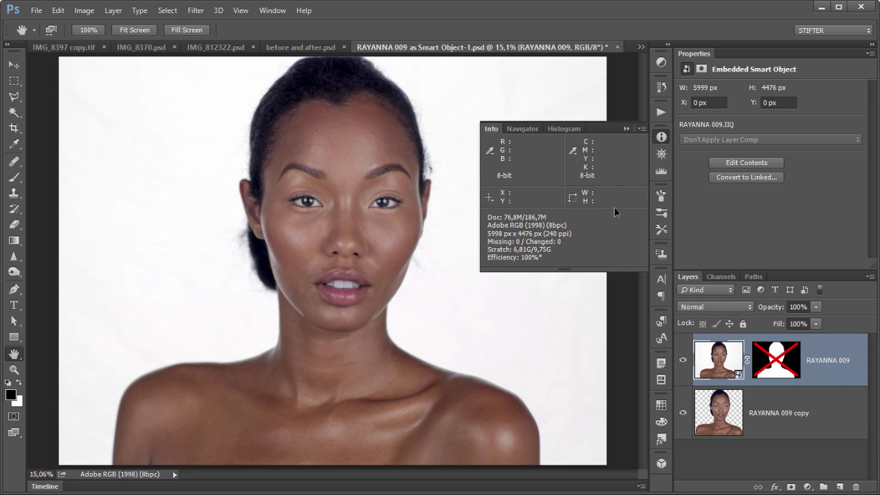
pyautogui.click(661, 139)
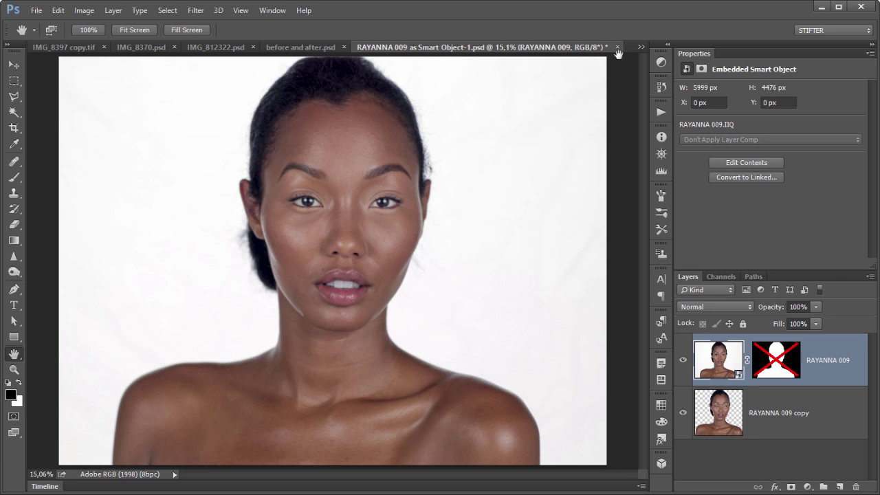
pyautogui.click(640, 47)
# Step: Switch to VukelicOneDayStudio0525 and compare it with and without the brighter copy layer
pyautogui.click(663, 130)
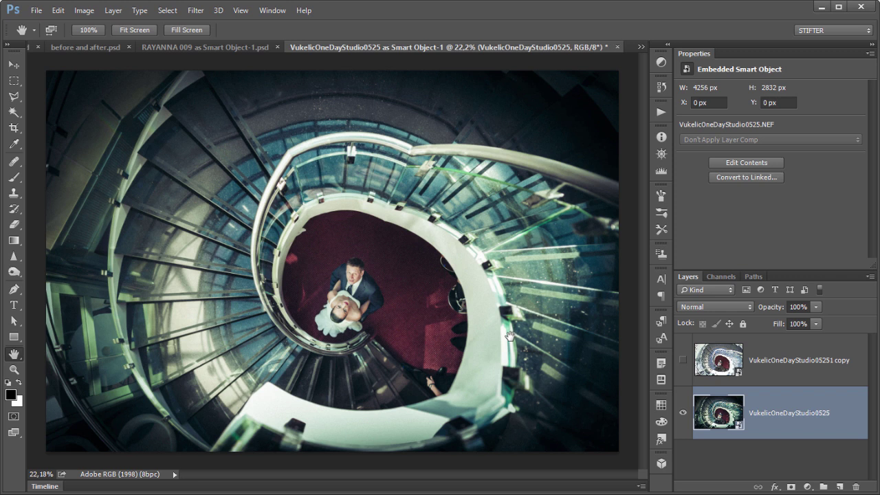
pyautogui.click(682, 358)
pyautogui.click(684, 358)
# Step: In Camera Raw, compare the staircase photo's custom raw settings against defaults, then cancel without changes
pyautogui.doubleClick(715, 410)
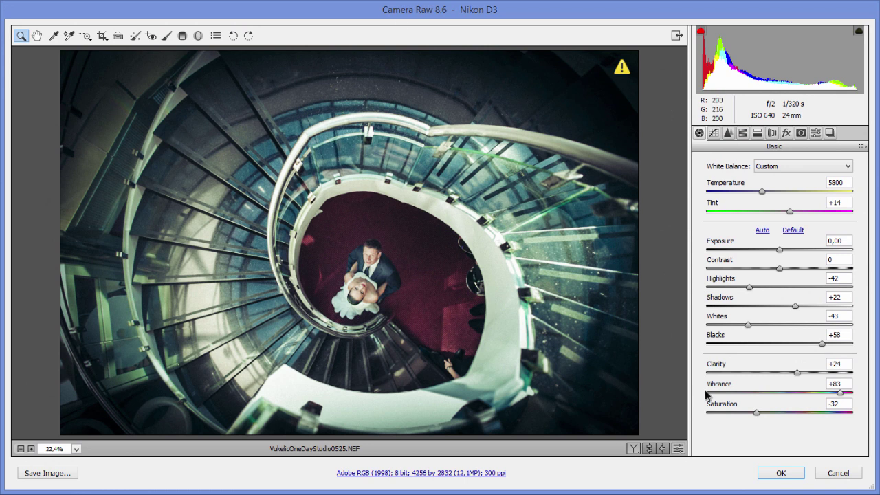
pyautogui.click(678, 450)
pyautogui.click(678, 449)
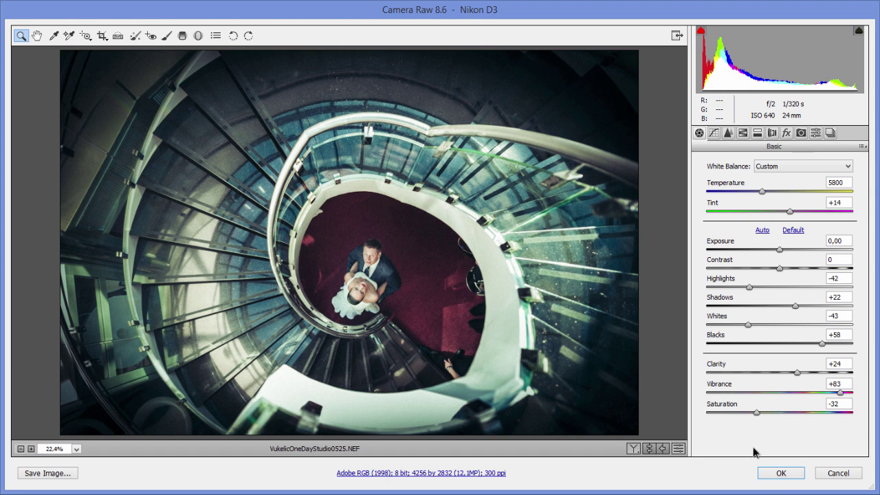
pyautogui.click(833, 473)
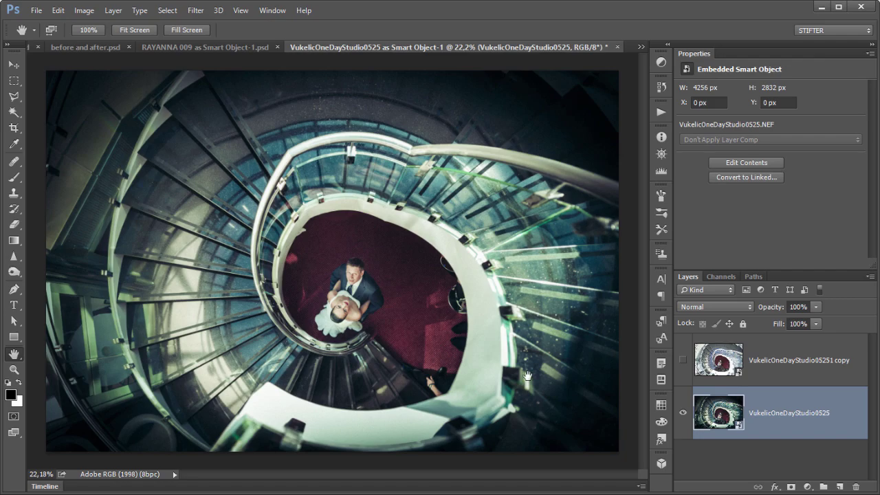
pyautogui.click(15, 369)
pyautogui.moveTo(421, 349); pyautogui.dragTo(528, 393)
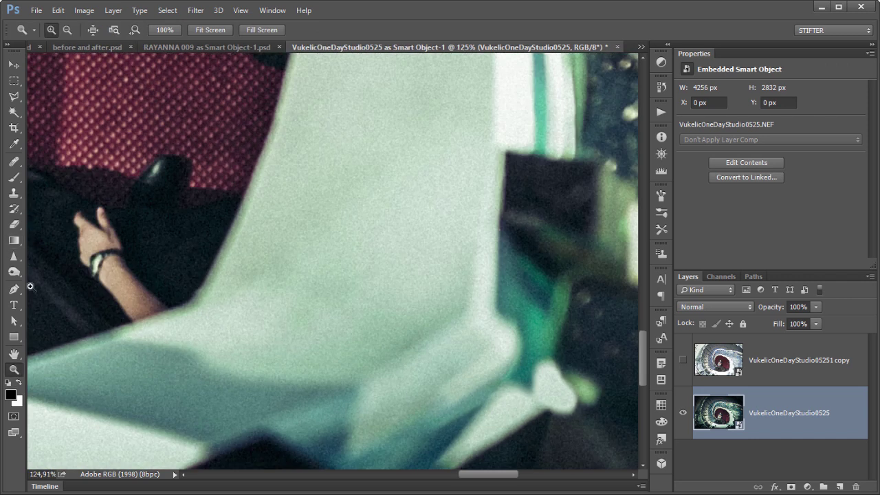
pyautogui.doubleClick(14, 353)
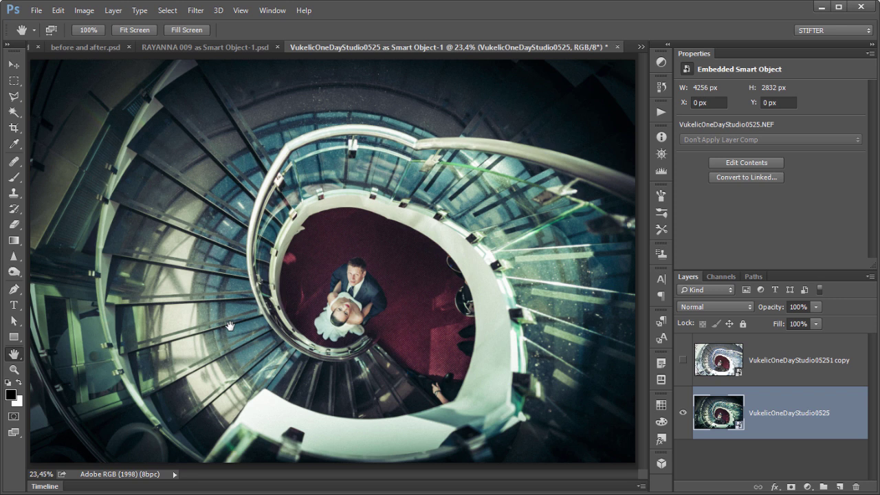
# Step: Pick IMG_3046 as Smart Object-1 from the open-documents list
pyautogui.click(640, 48)
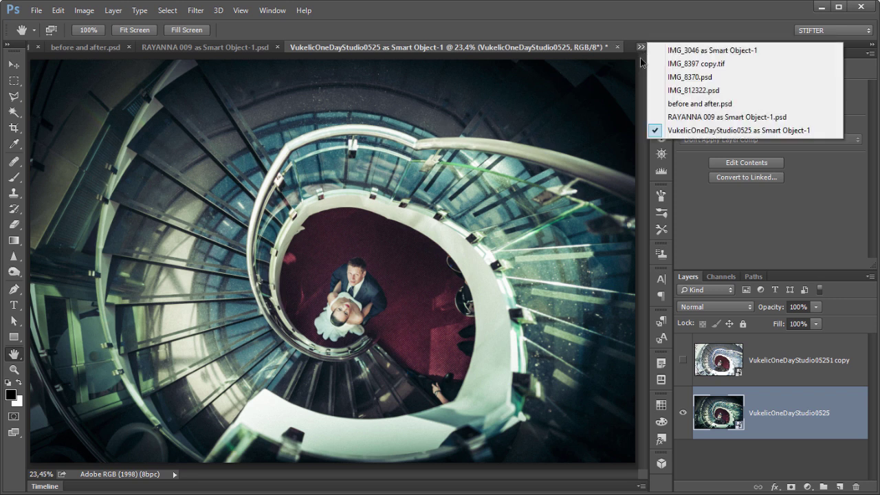
pyautogui.click(687, 50)
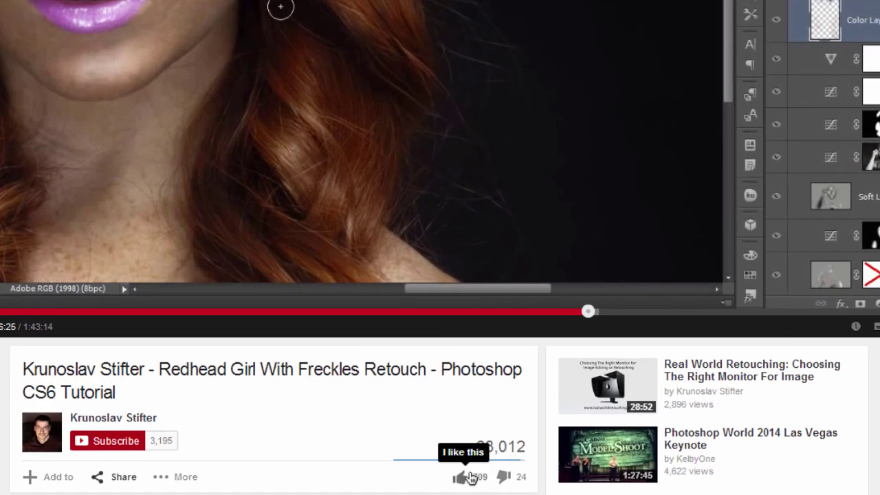
# Step: Give the redhead freckles retouch tutorial a thumbs-up and subscribe to its creator's channel
pyautogui.click(461, 477)
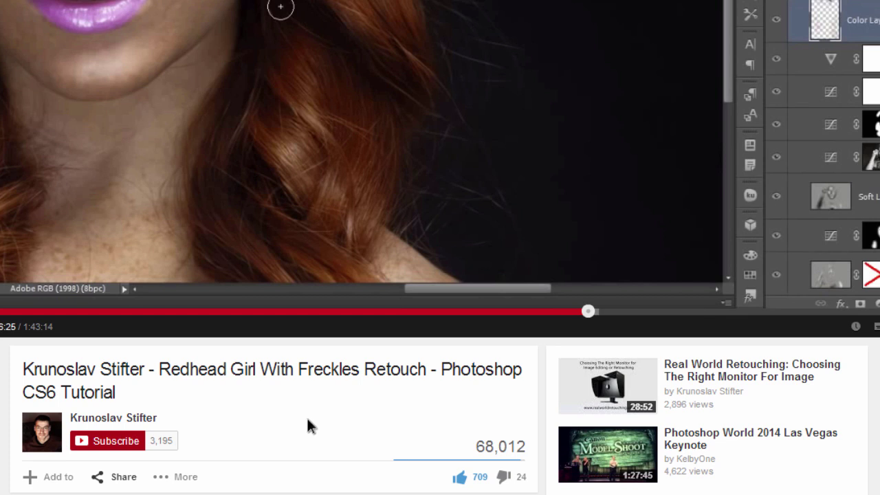
pyautogui.click(111, 443)
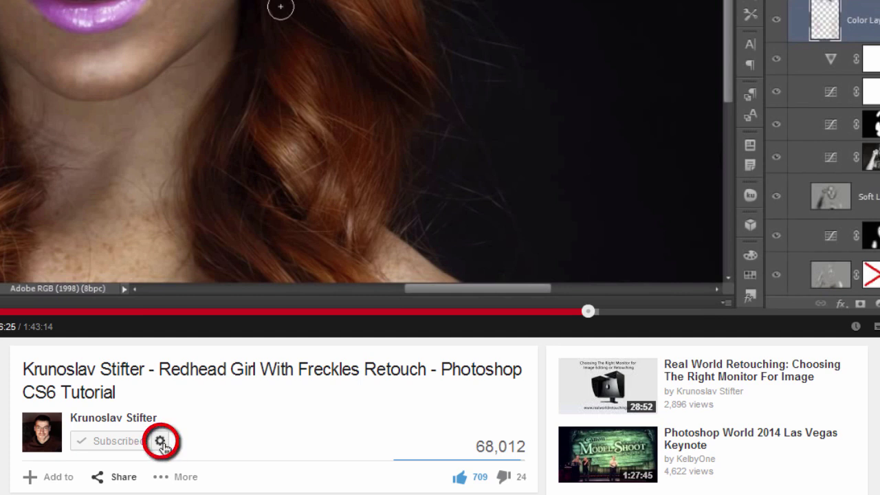
# Step: Turn on Send me updates in the channel's subscription preferences and save them
pyautogui.click(161, 443)
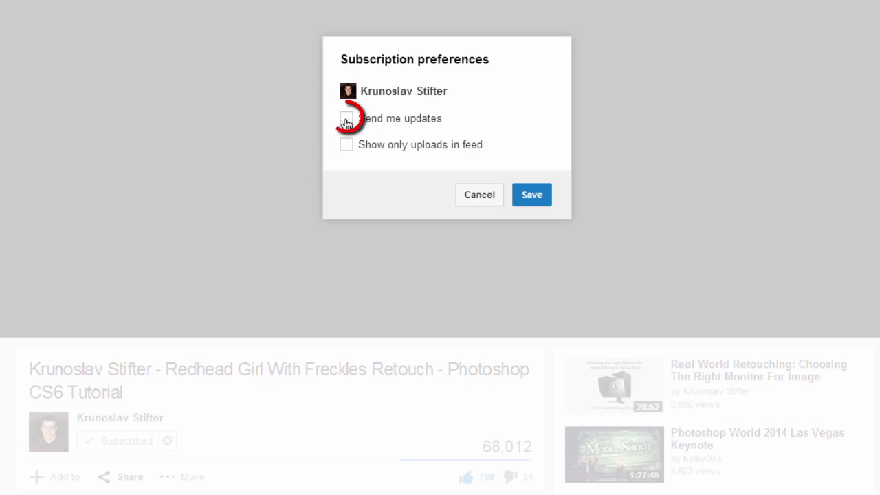
pyautogui.click(345, 121)
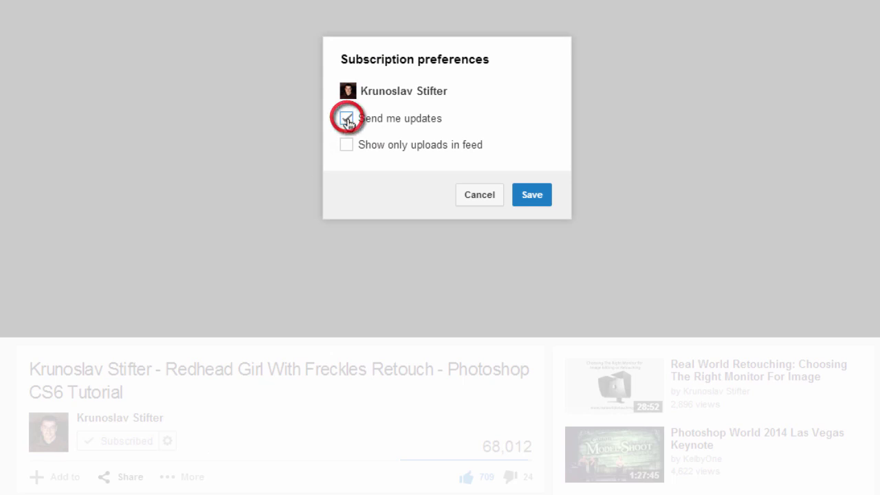
pyautogui.click(525, 199)
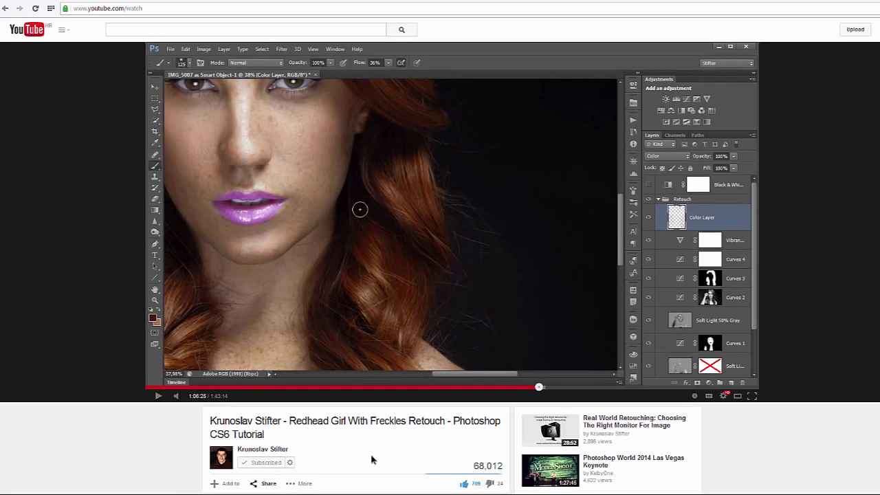